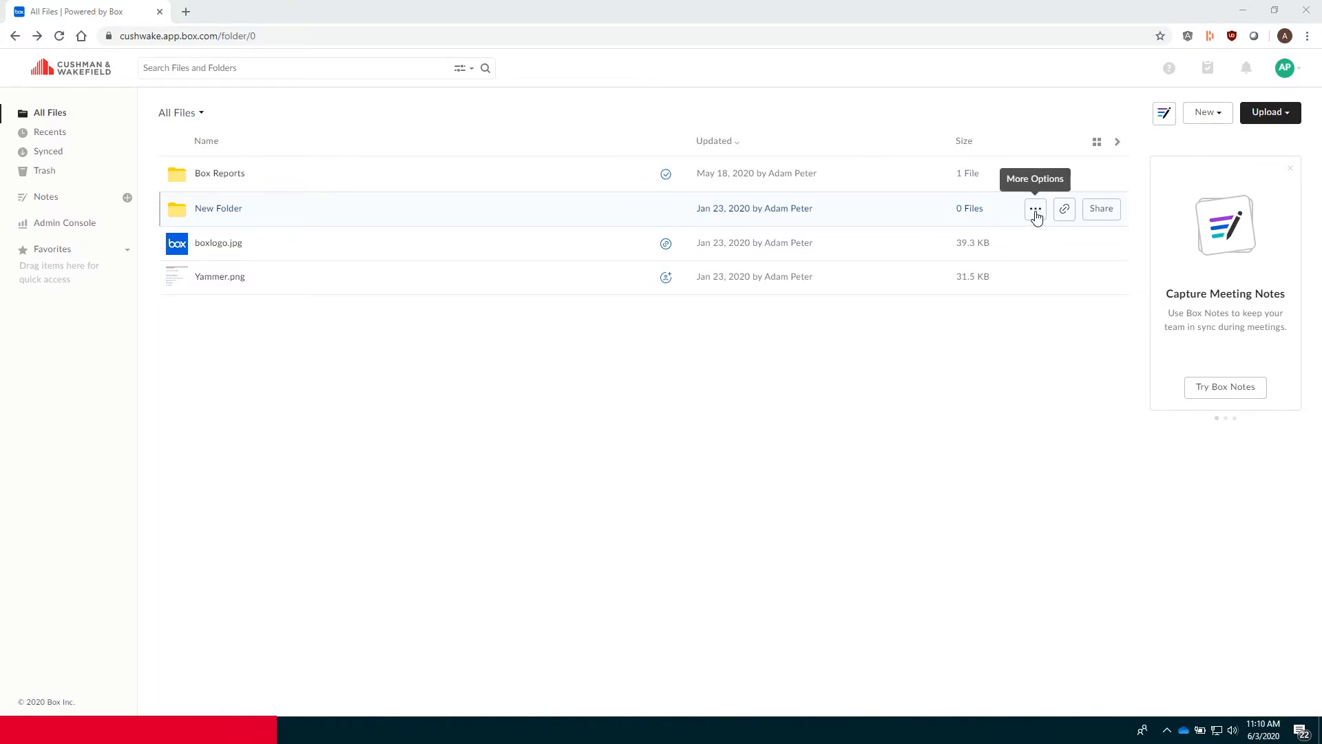
- Turn on Sync for New Folder from its More Actions menu
click(1035, 213)
mouse_move(961, 395)
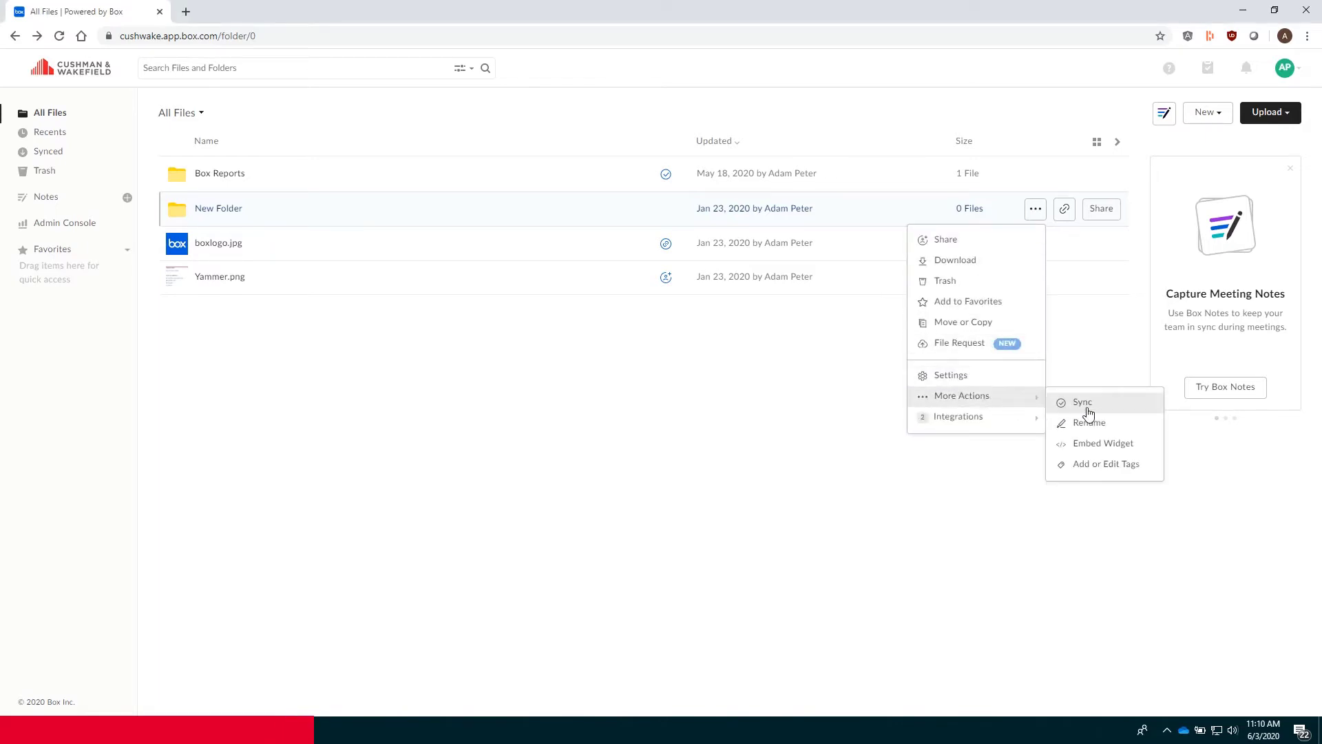
click(1083, 403)
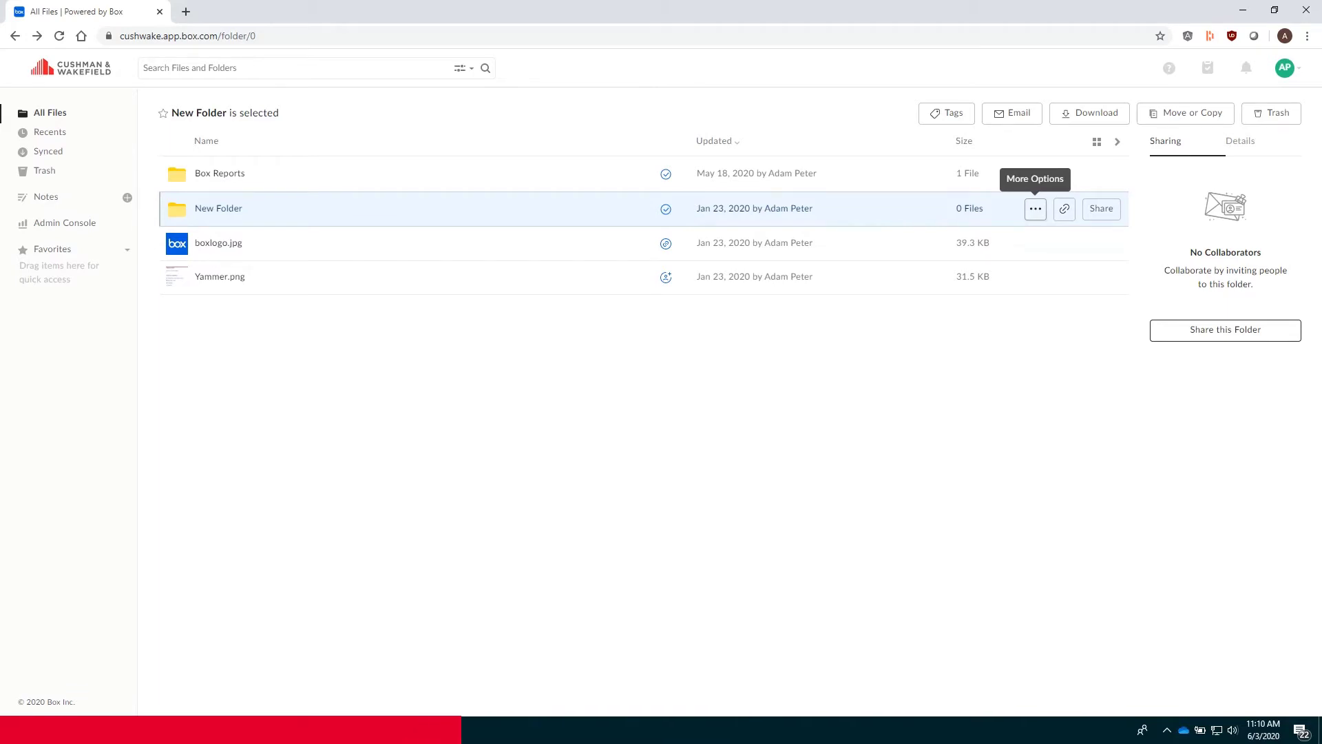
- Launch File Explorer and show the Box Sync folder beside the Box list
key(super)
text(file)
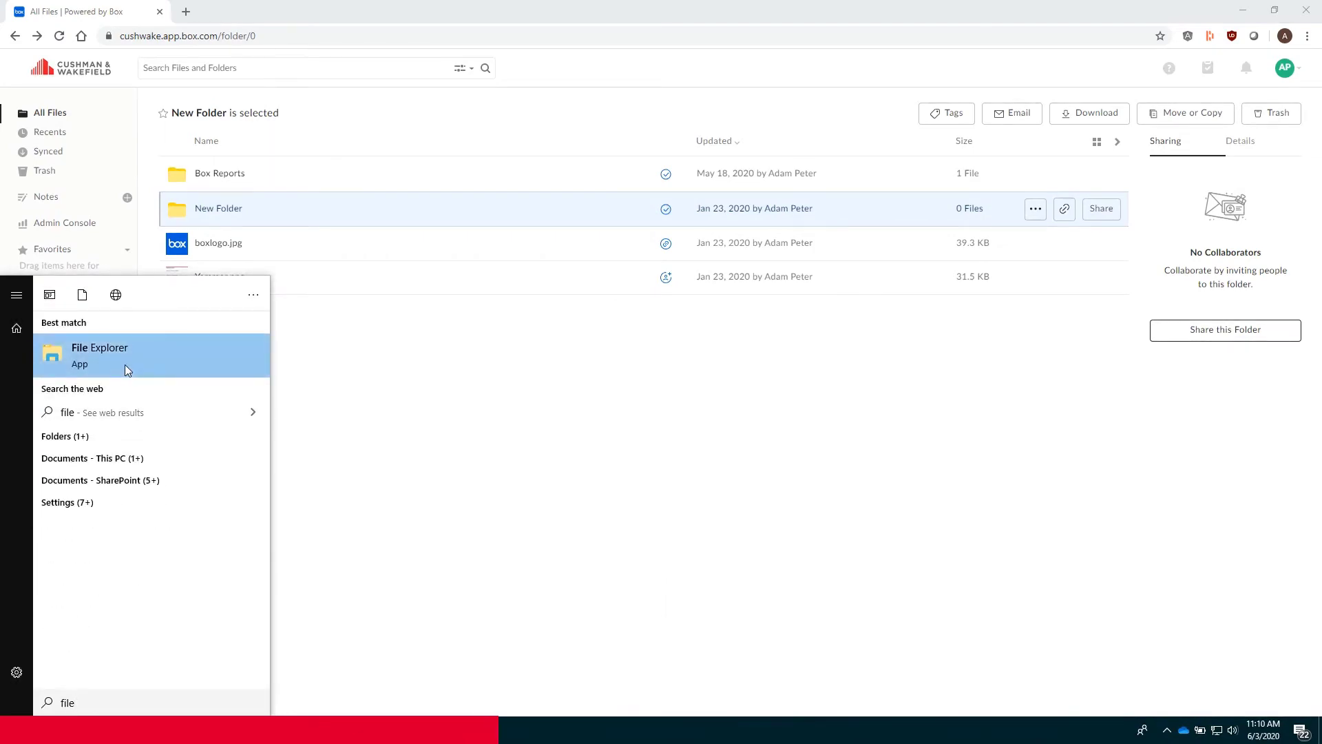
click(125, 354)
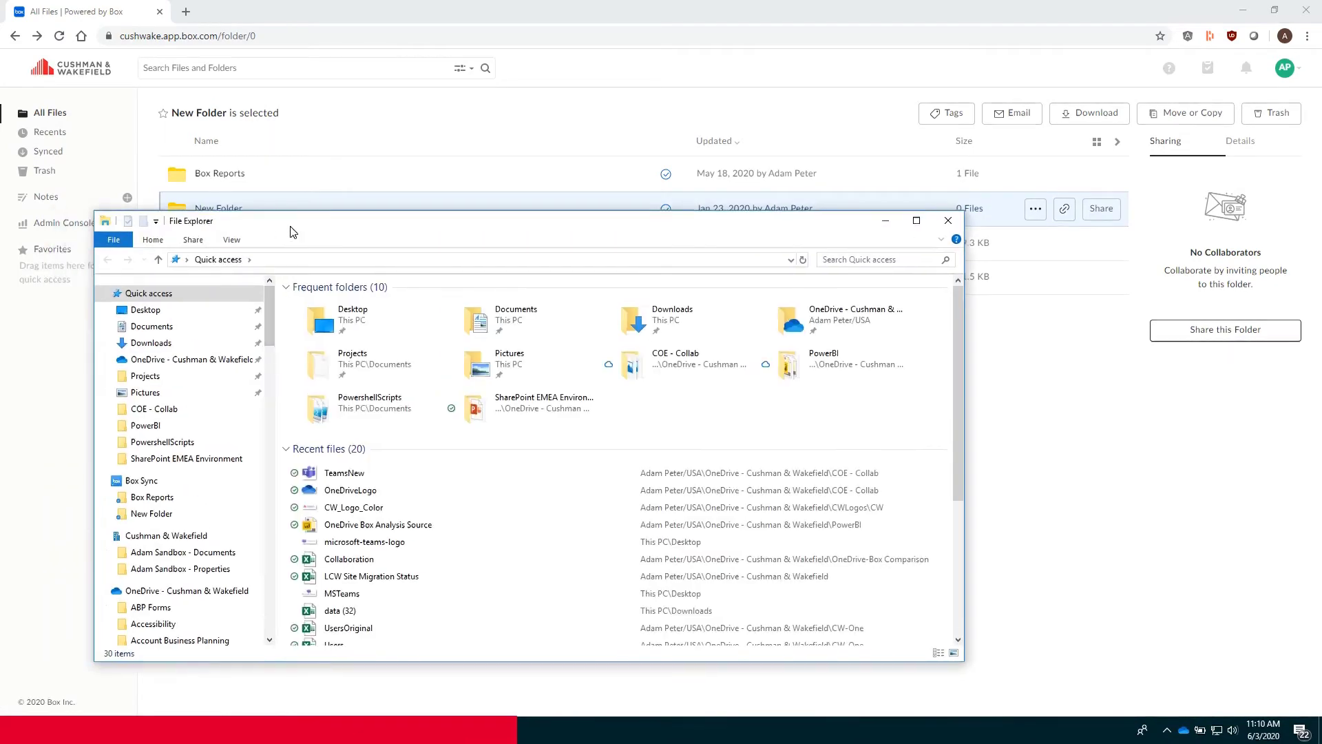
drag(341, 221, 567, 187)
click(358, 445)
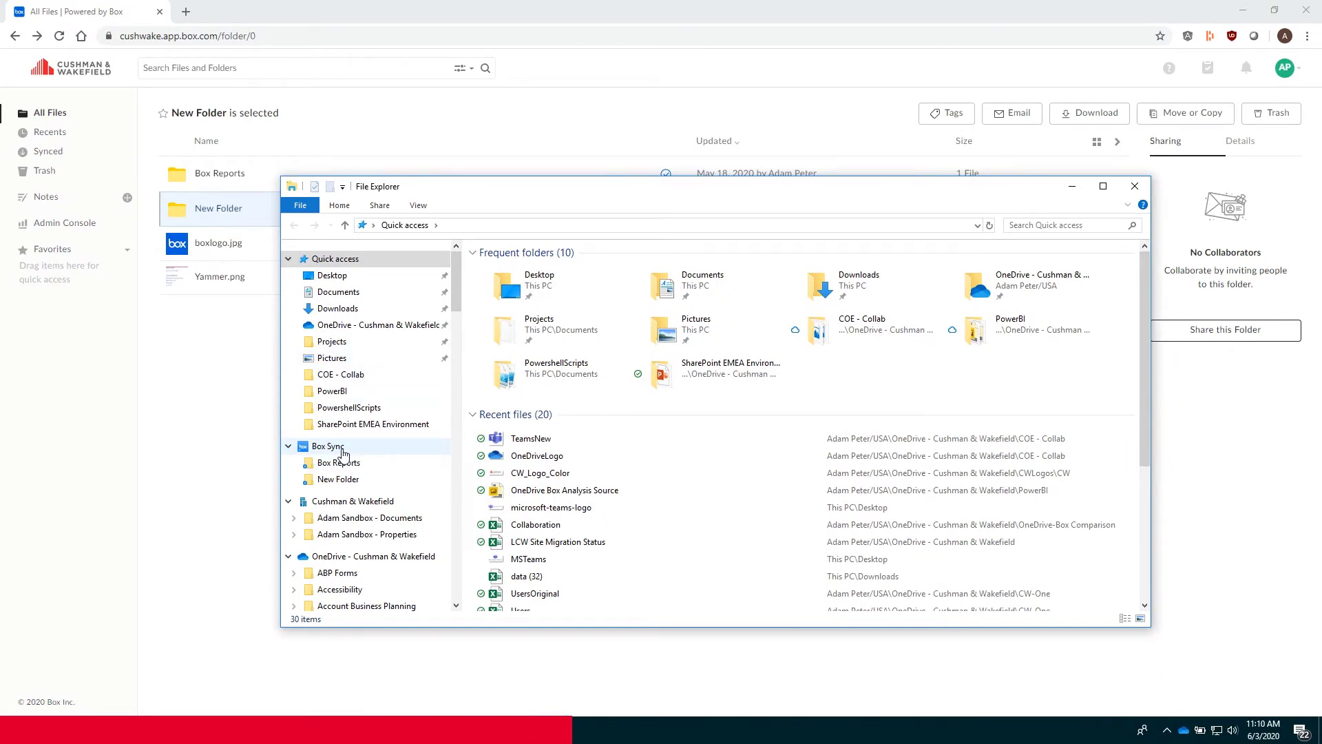
click(328, 446)
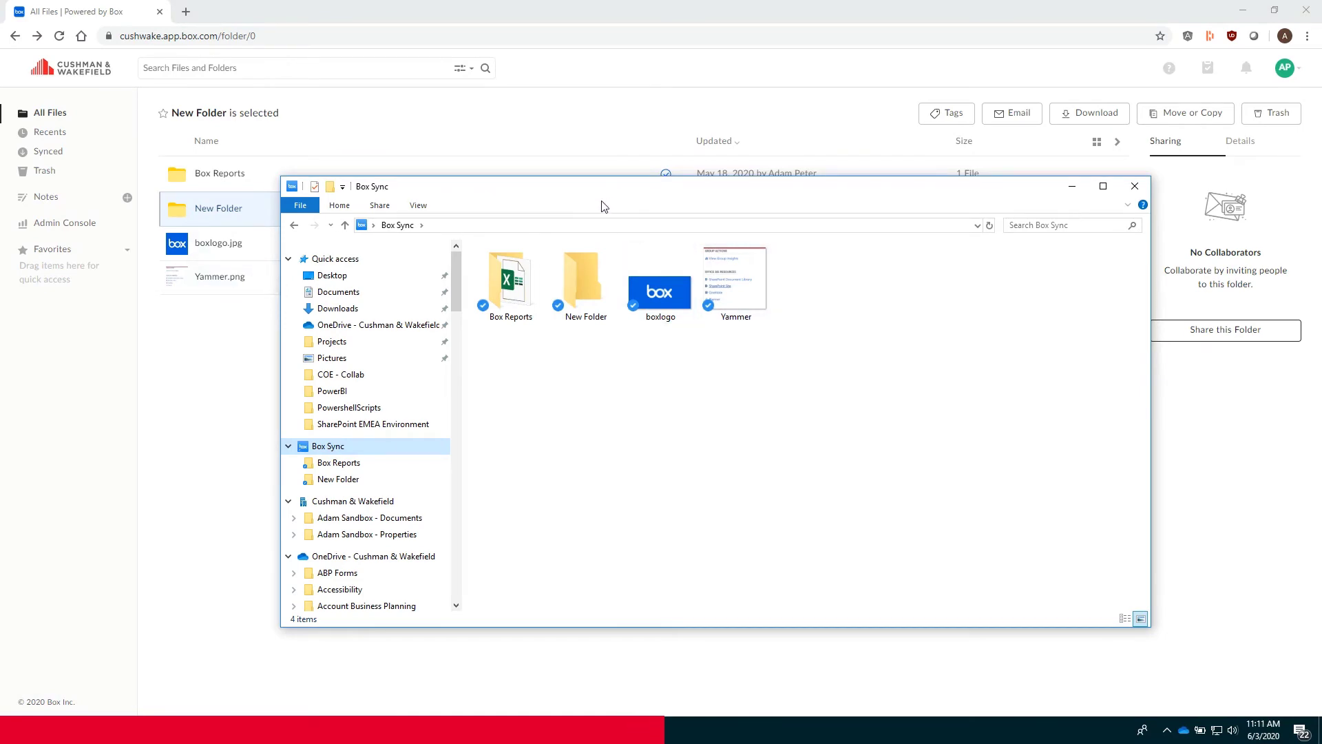
drag(597, 199, 672, 220)
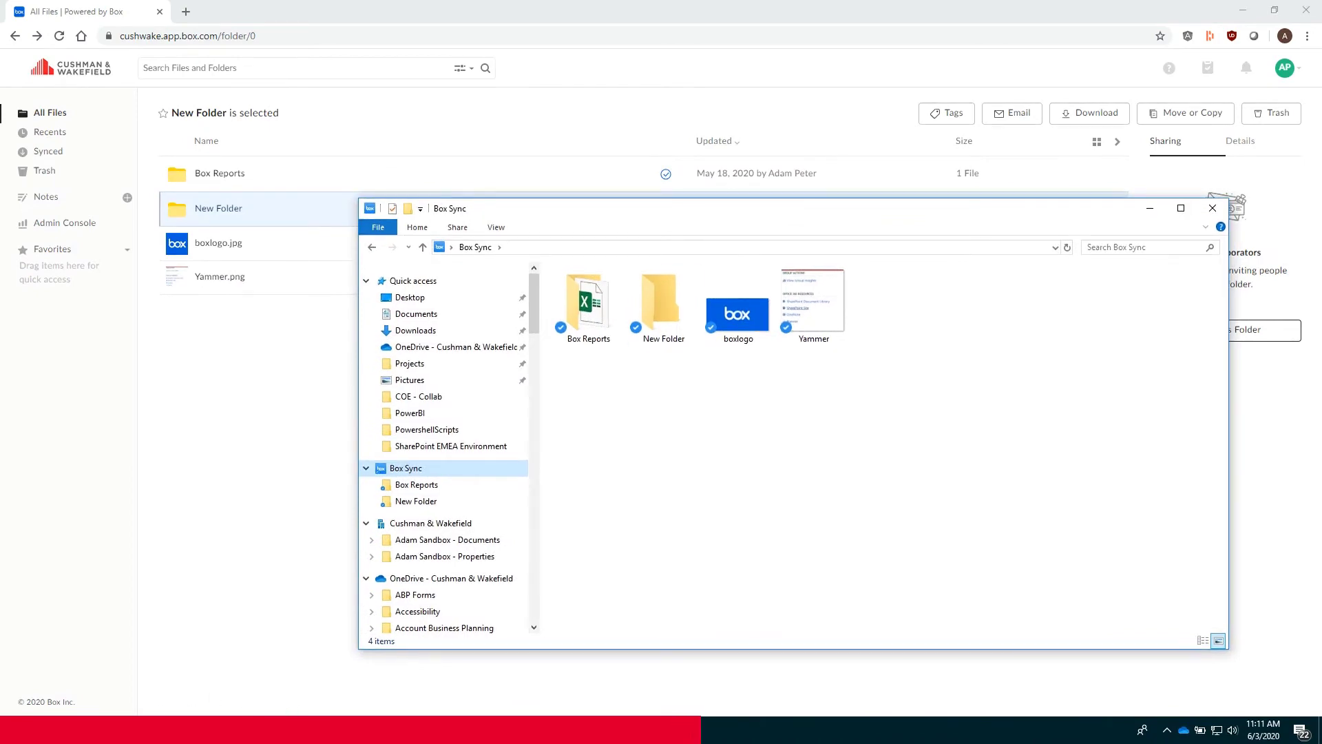
- Open OneDrive in a new tab via the CONNECT intranet's Office 365 menu
click(62, 723)
mouse_move(222, 671)
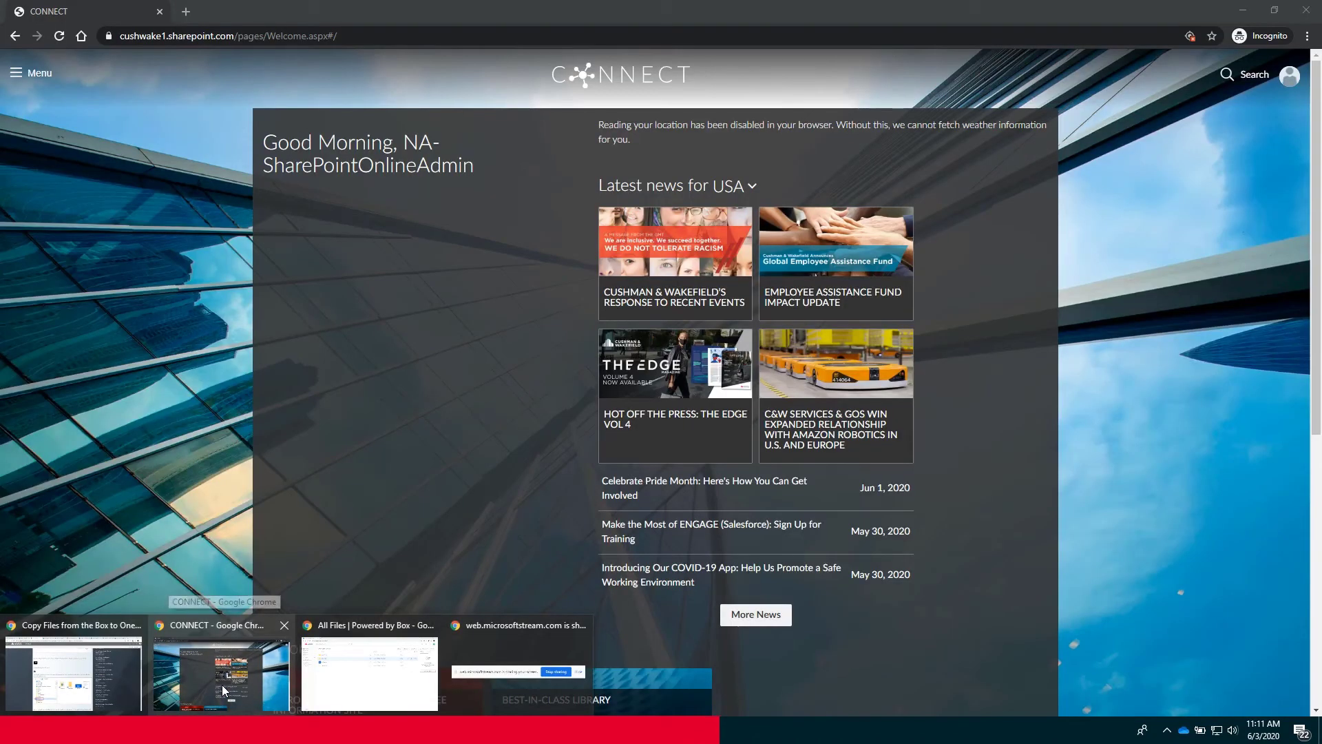
click(222, 684)
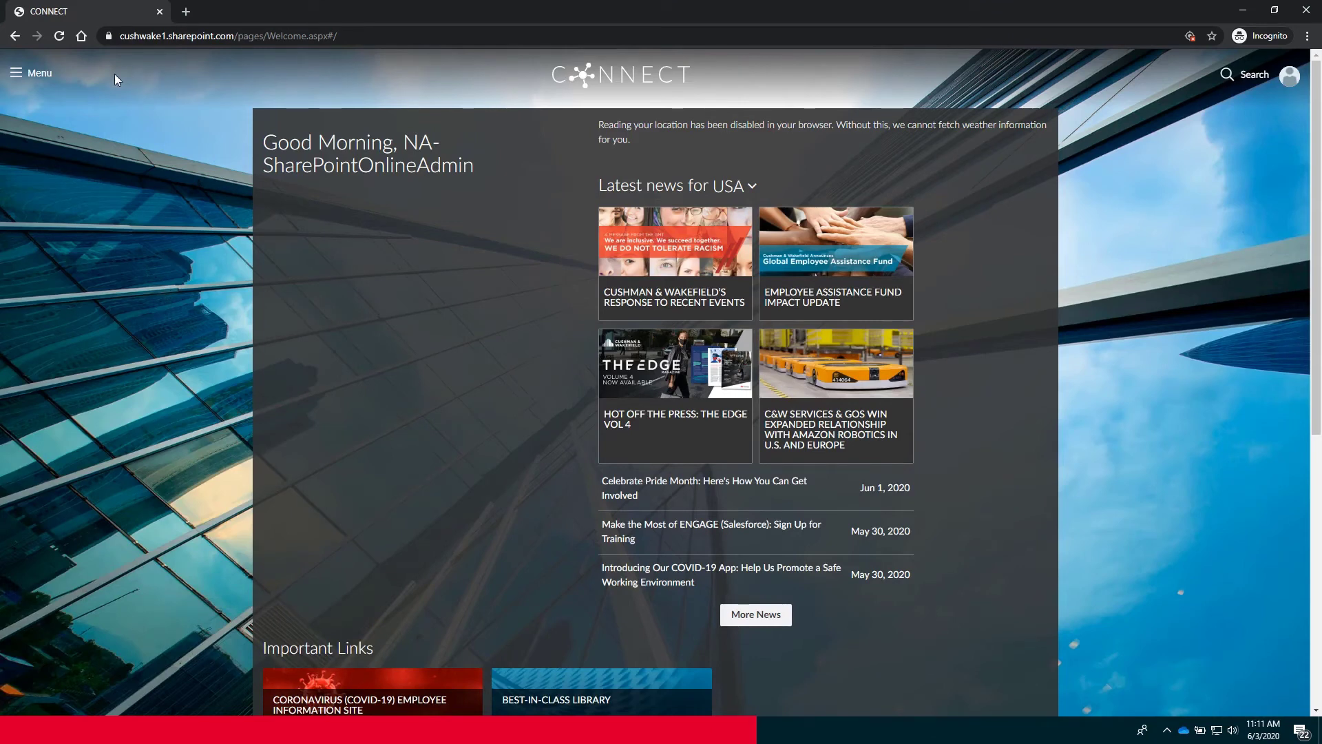
click(32, 75)
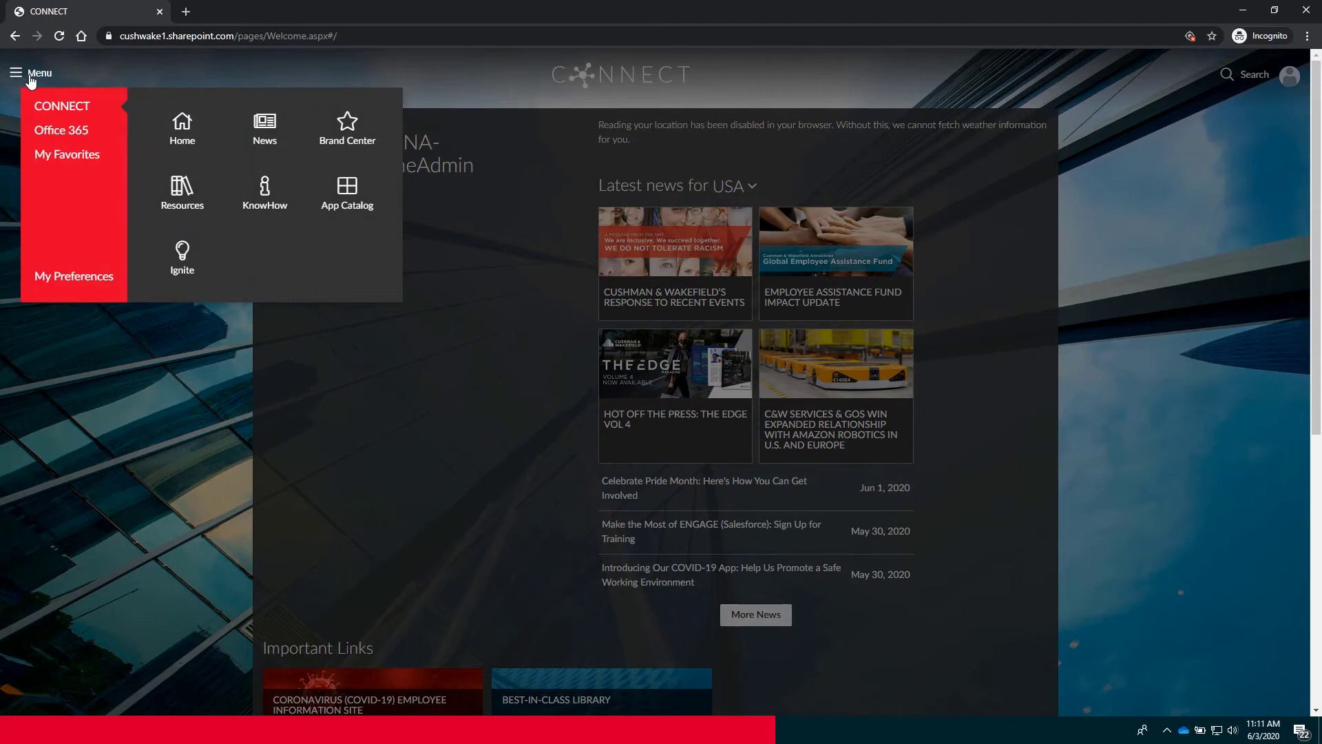
click(59, 132)
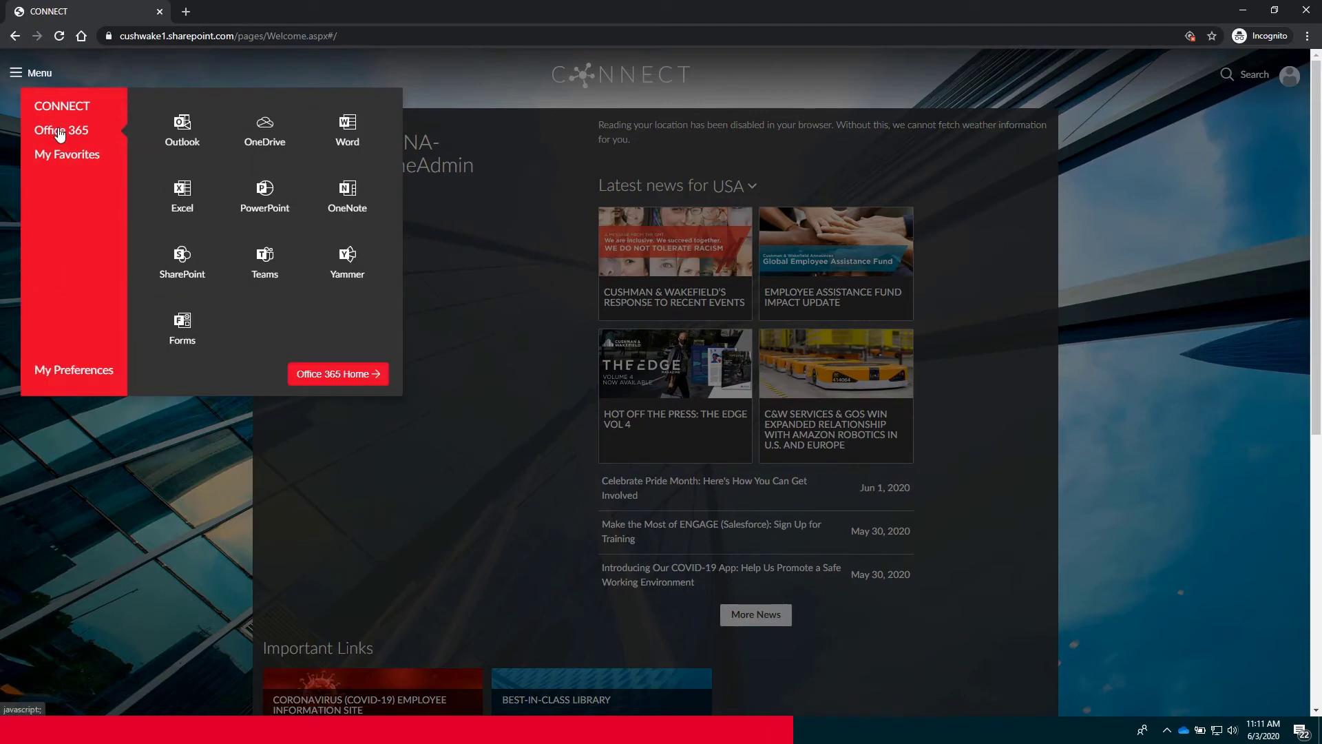
click(274, 134)
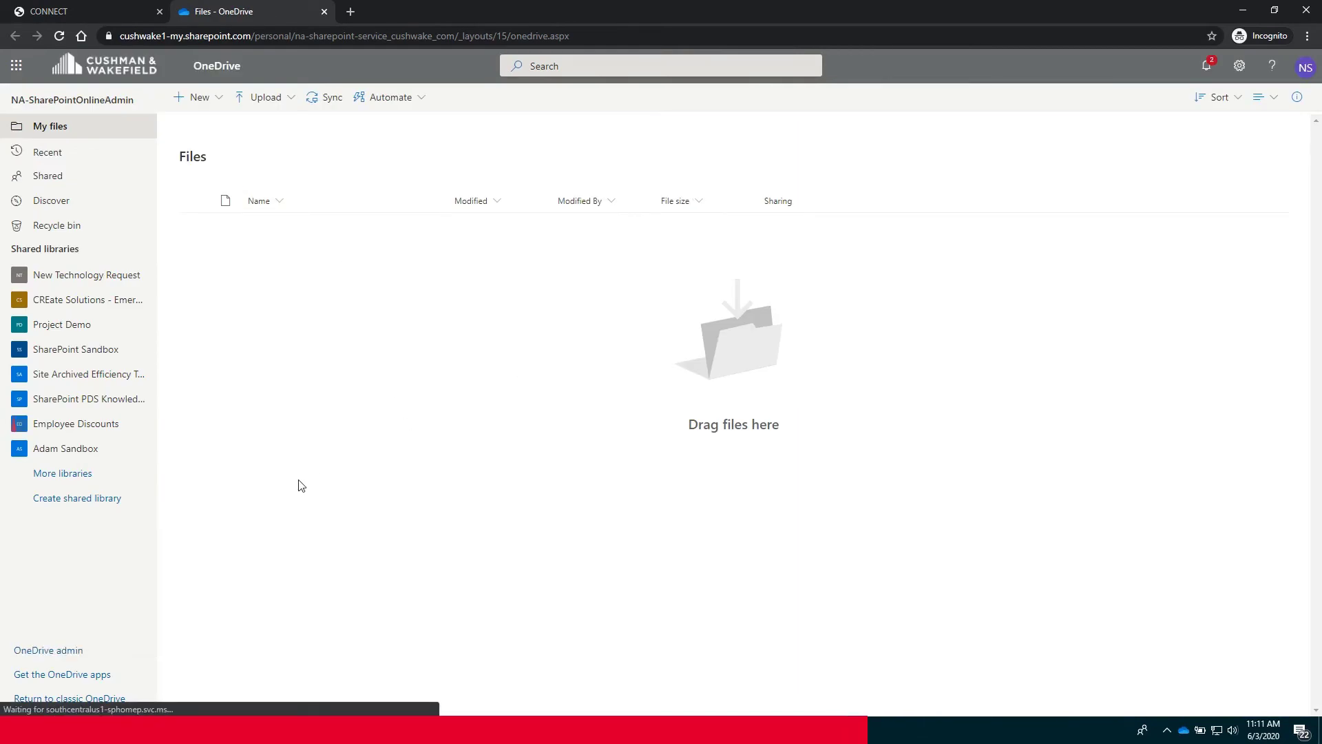
- Select all four Box Sync items and drag them over OneDrive's Files area
key(alt+Tab)
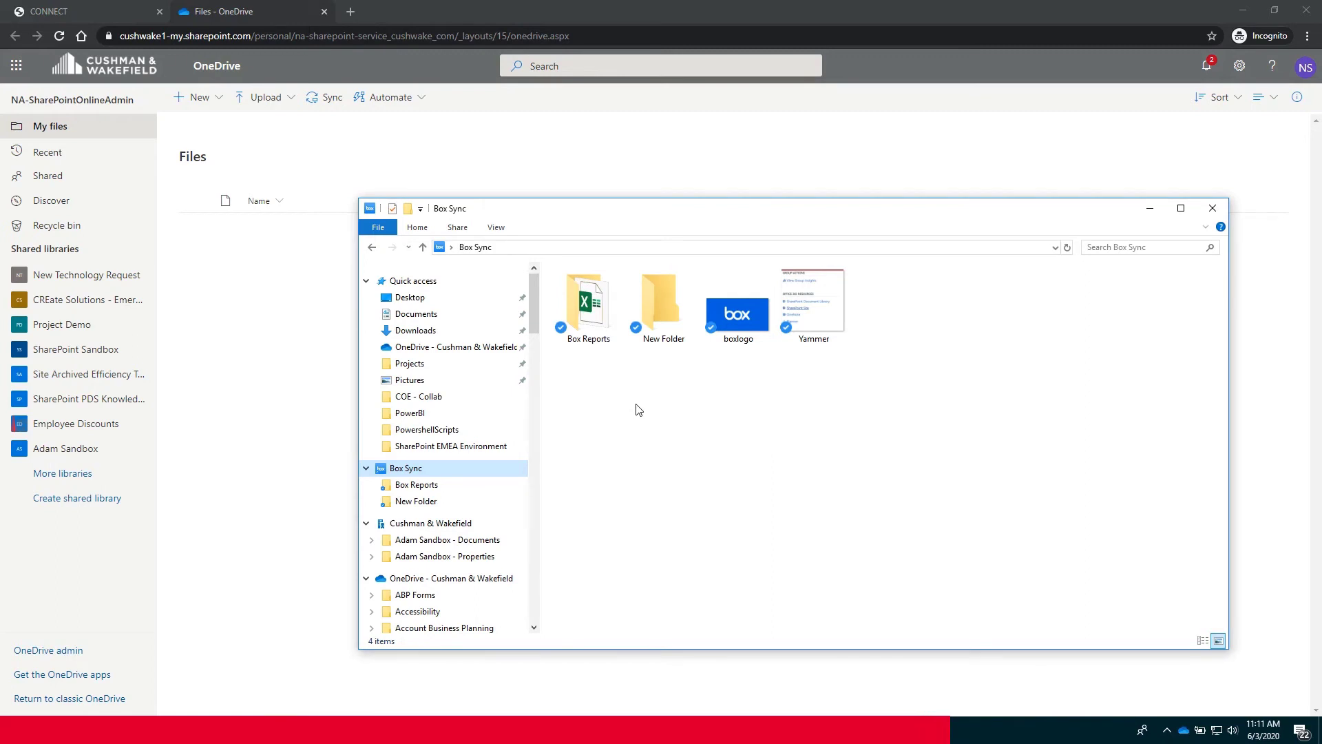
key(ctrl+a)
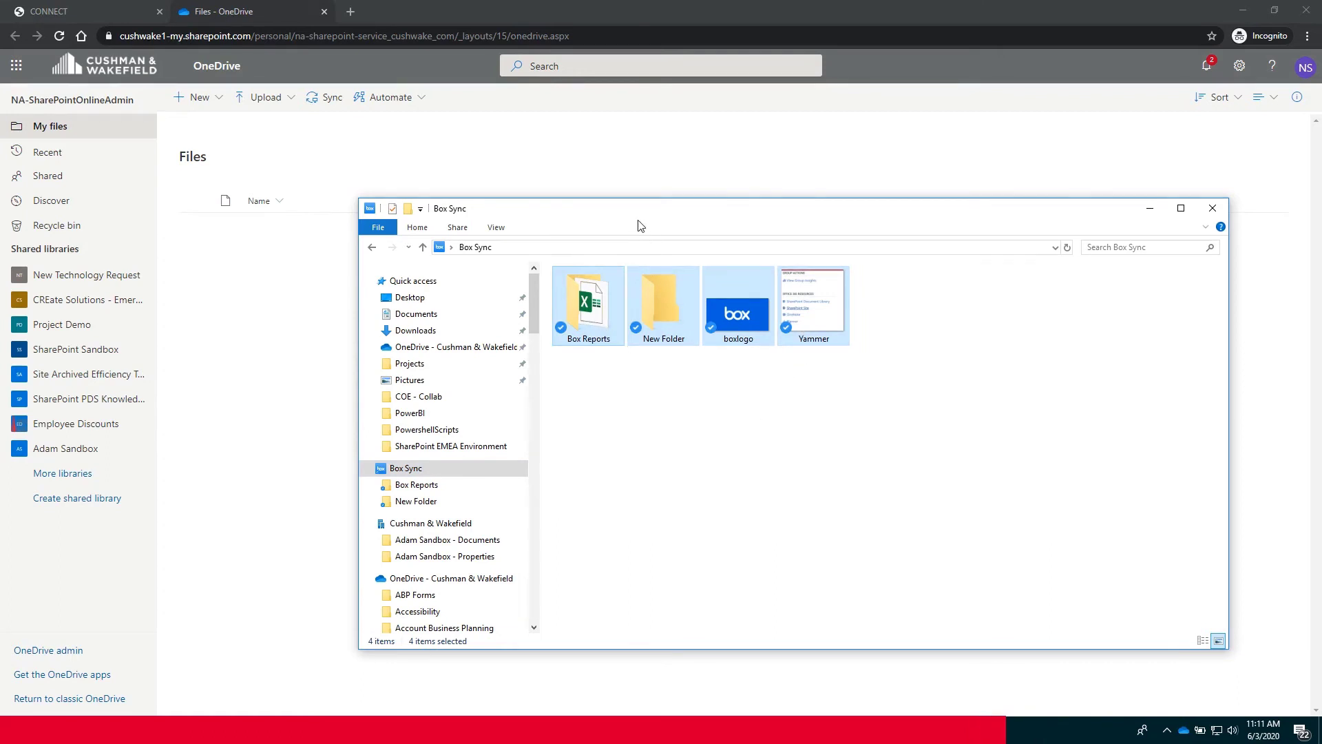
drag(594, 314, 281, 327)
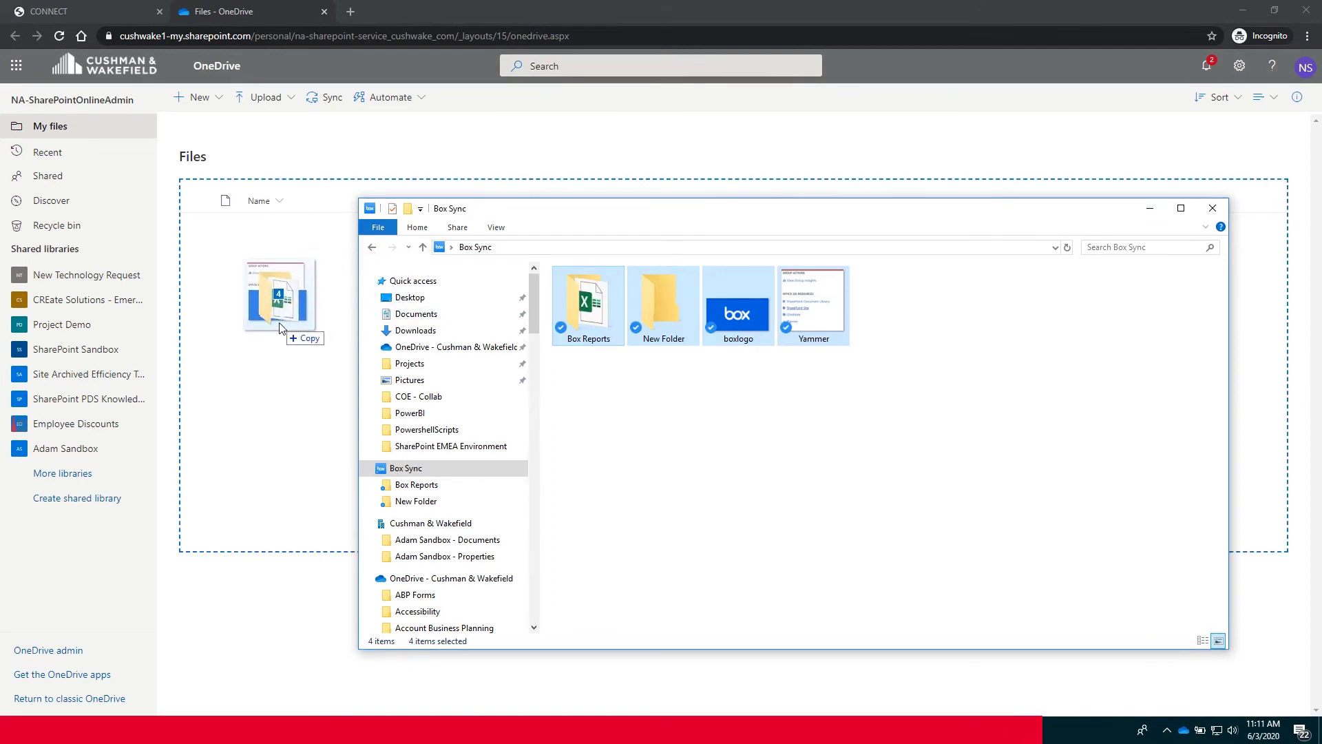
- Drop the four Box Sync items into OneDrive Files to upload them
drag(279, 327, 280, 329)
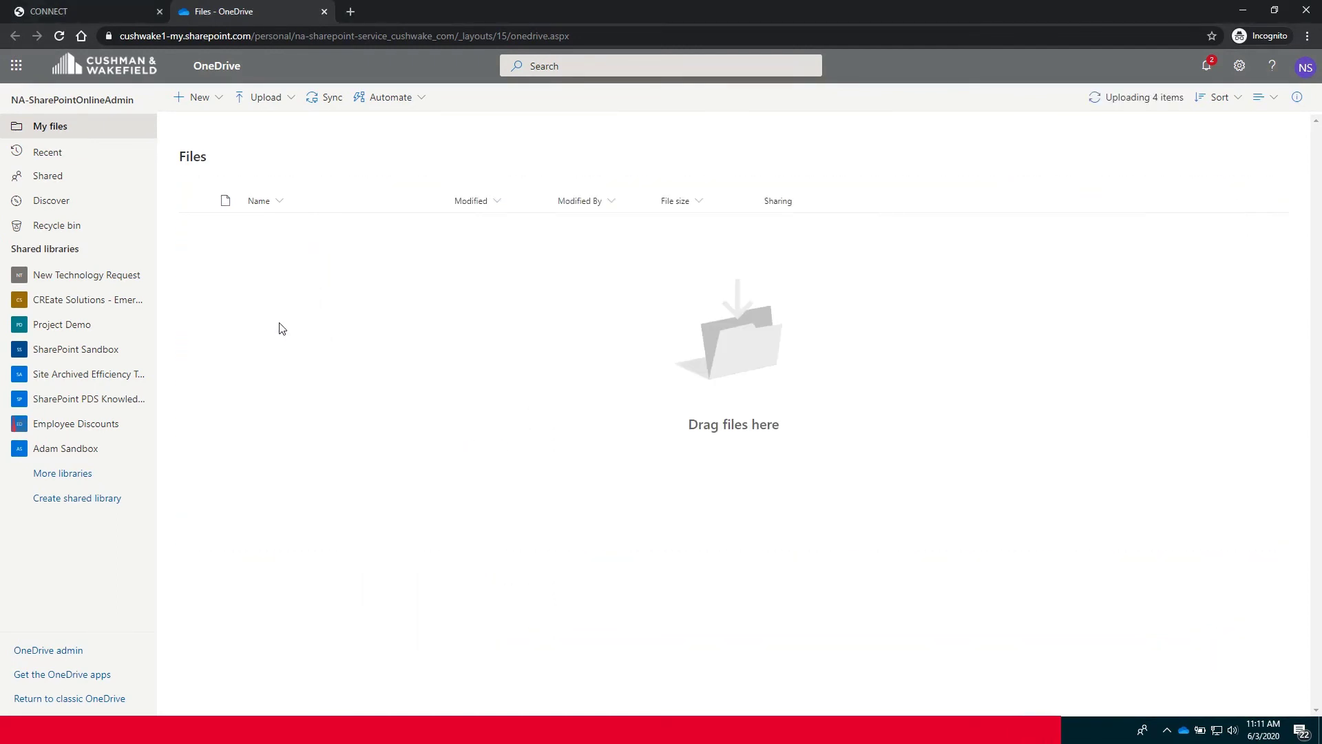